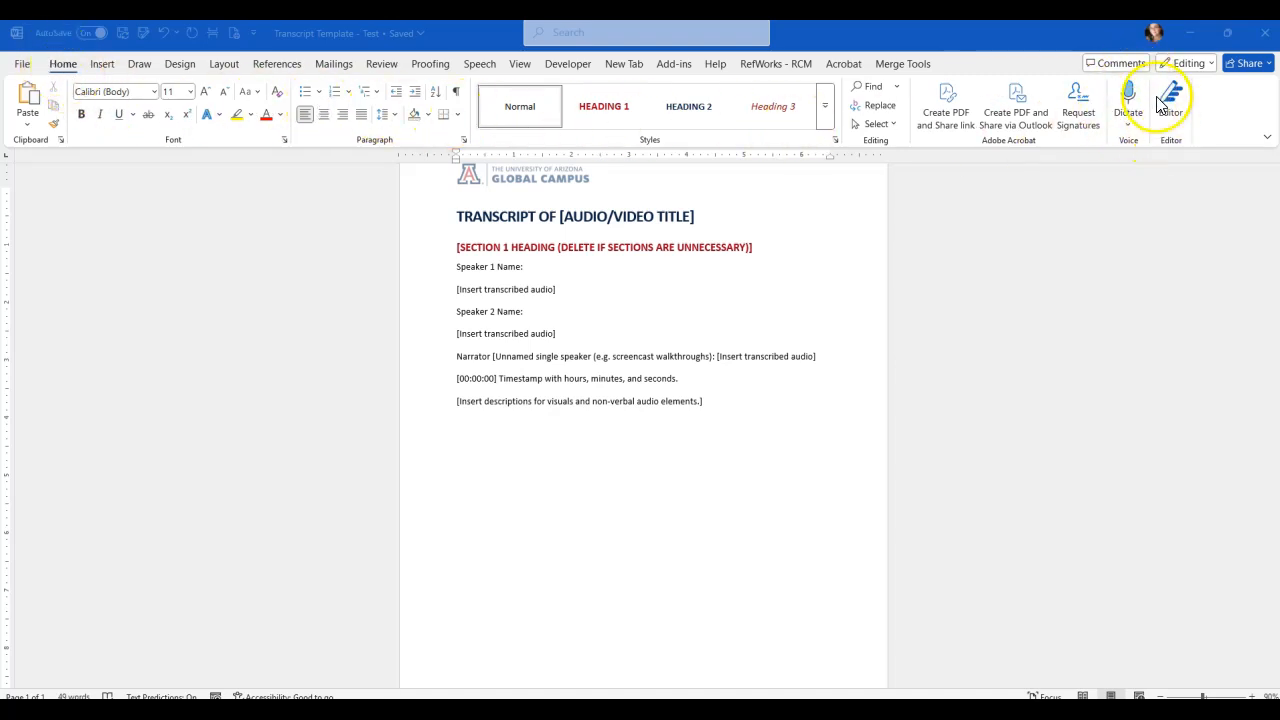
Open the Transcribe tool for the document and widen its pane to about half the window
left_click(1131, 130)
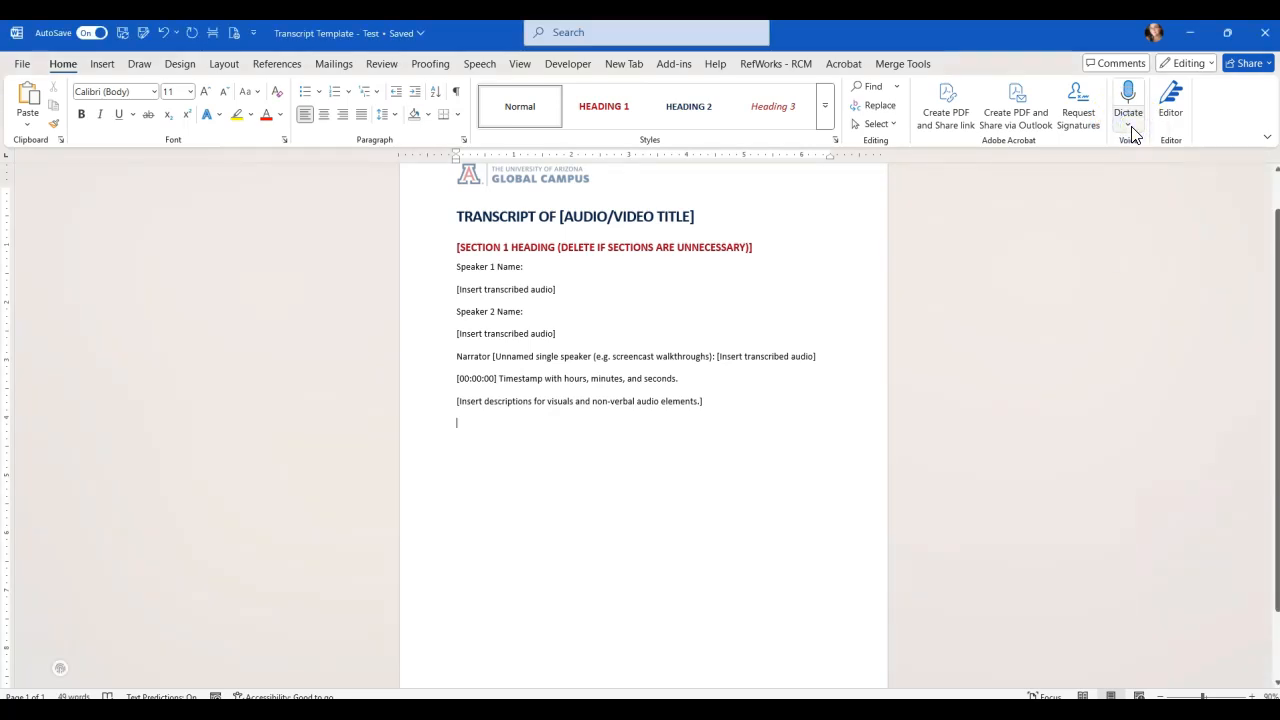
left_click(1129, 128)
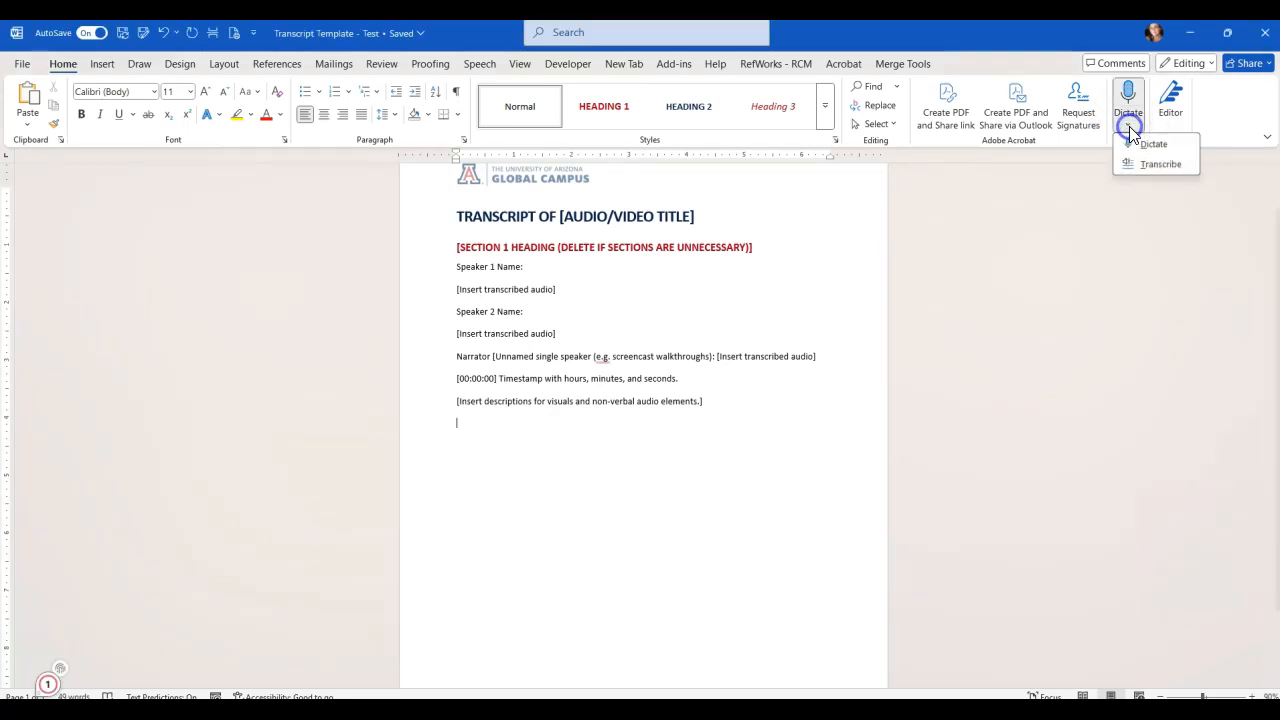
left_click(1159, 167)
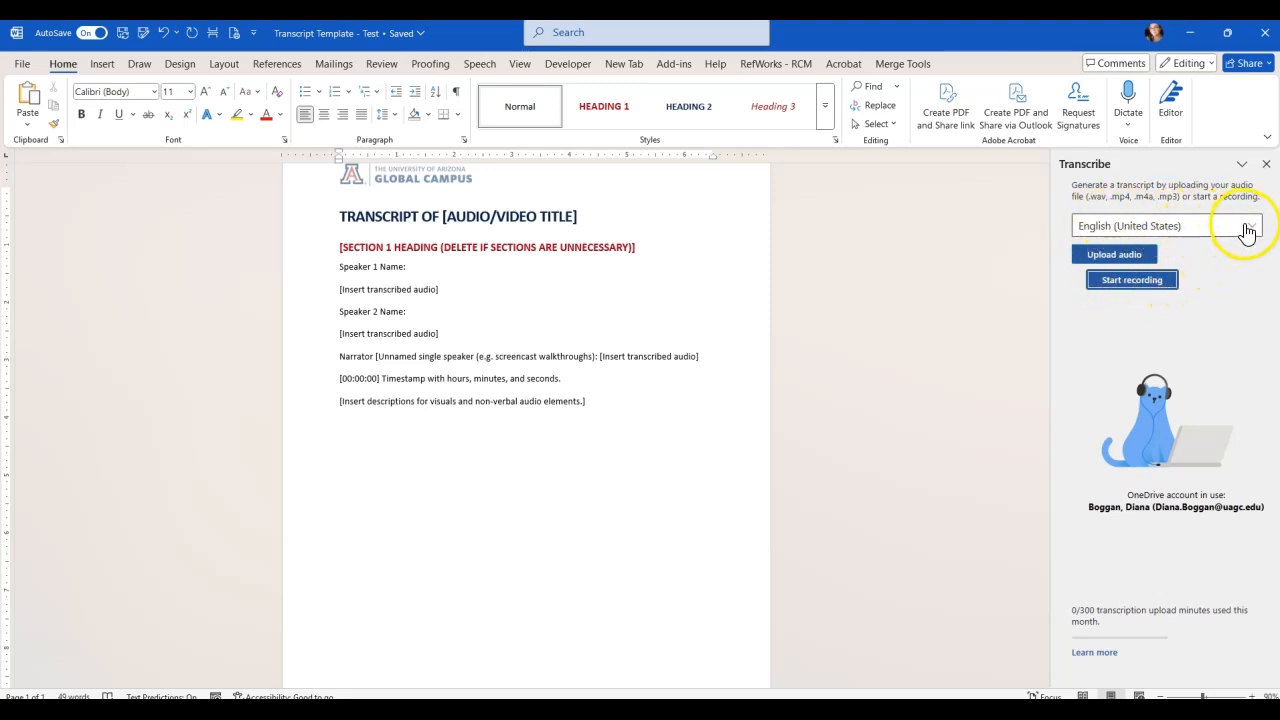
left_click(1052, 305)
left_click_drag(1052, 305, 617, 306)
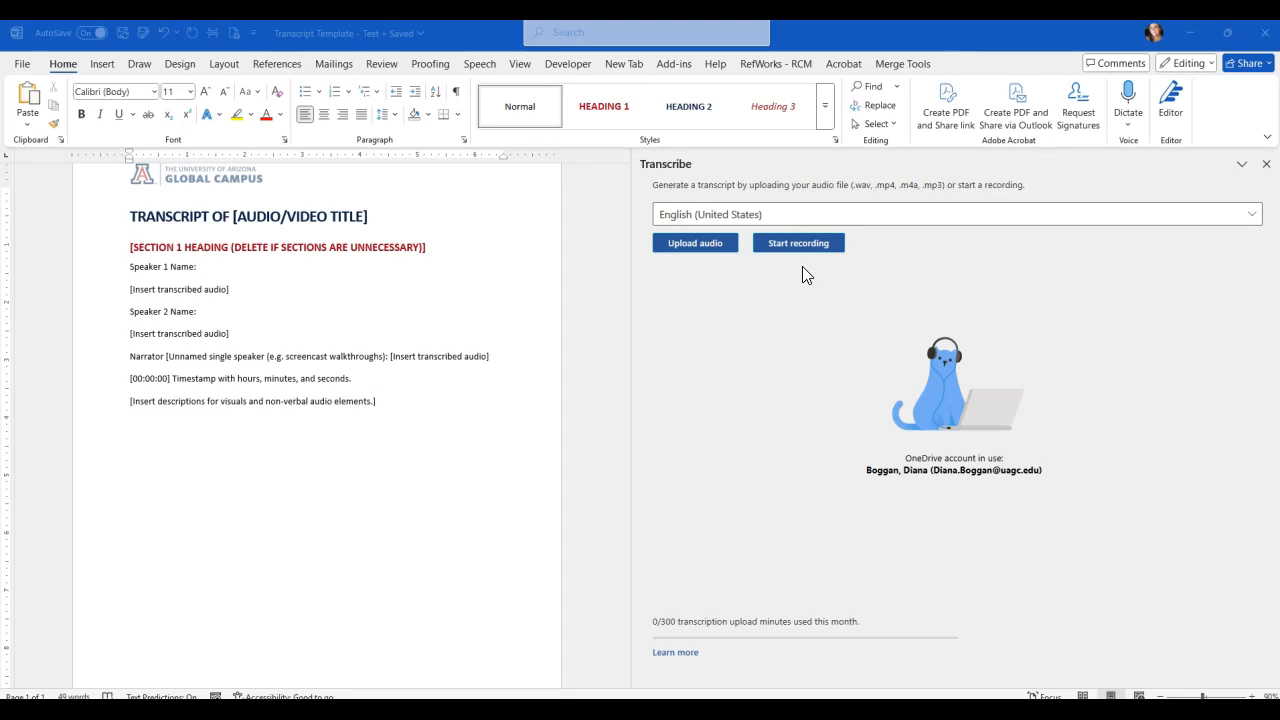
Start recording audio for transcription in English (United States), and pause and resume the recording
left_click(800, 250)
left_click(799, 250)
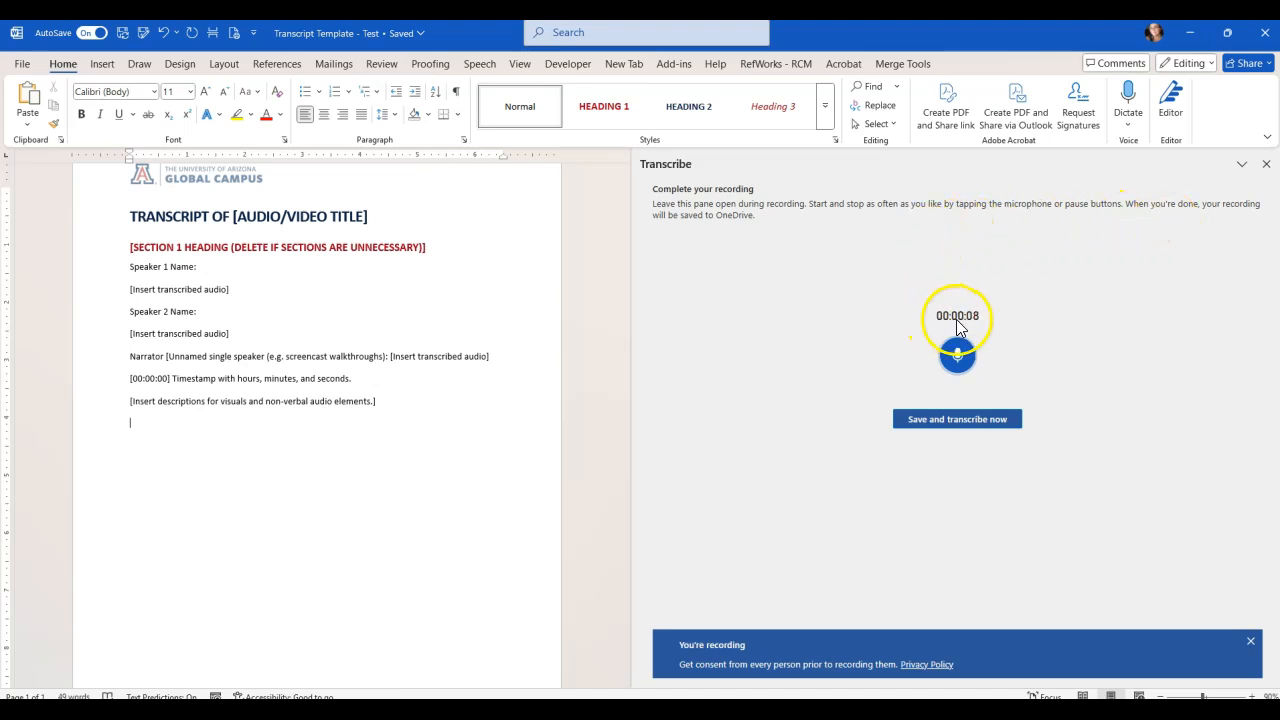
left_click(954, 354)
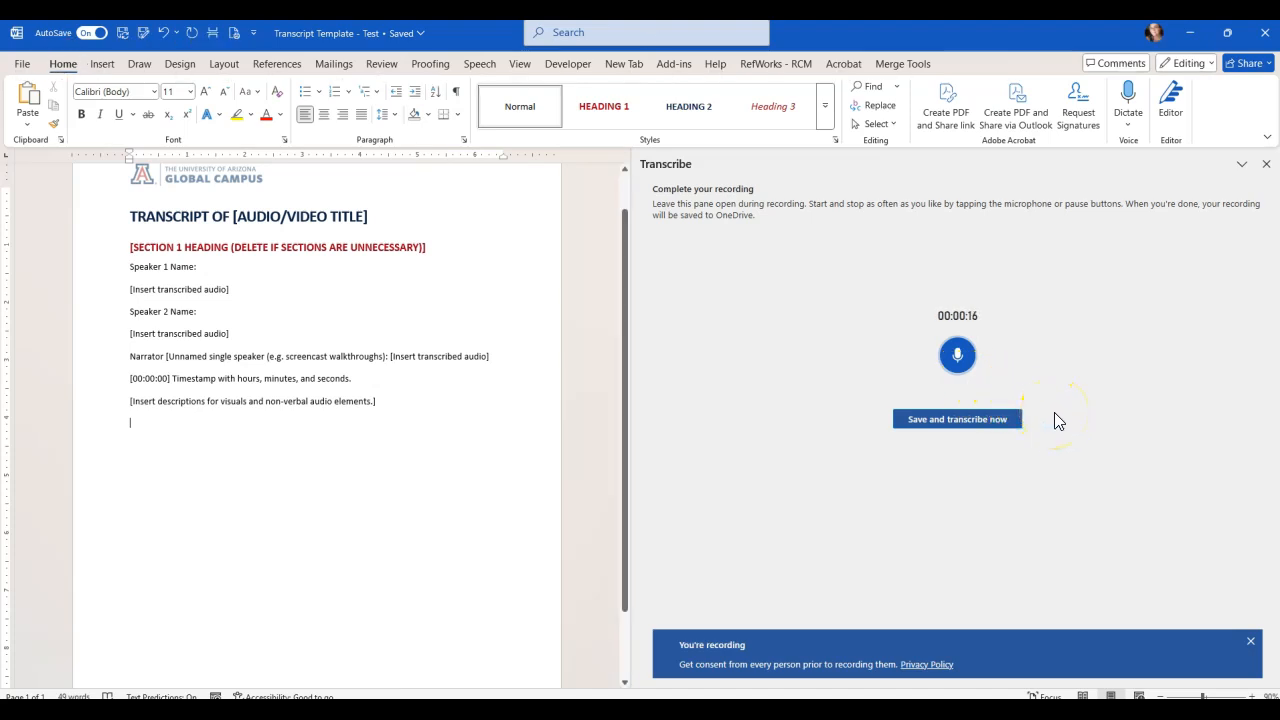
left_click(960, 360)
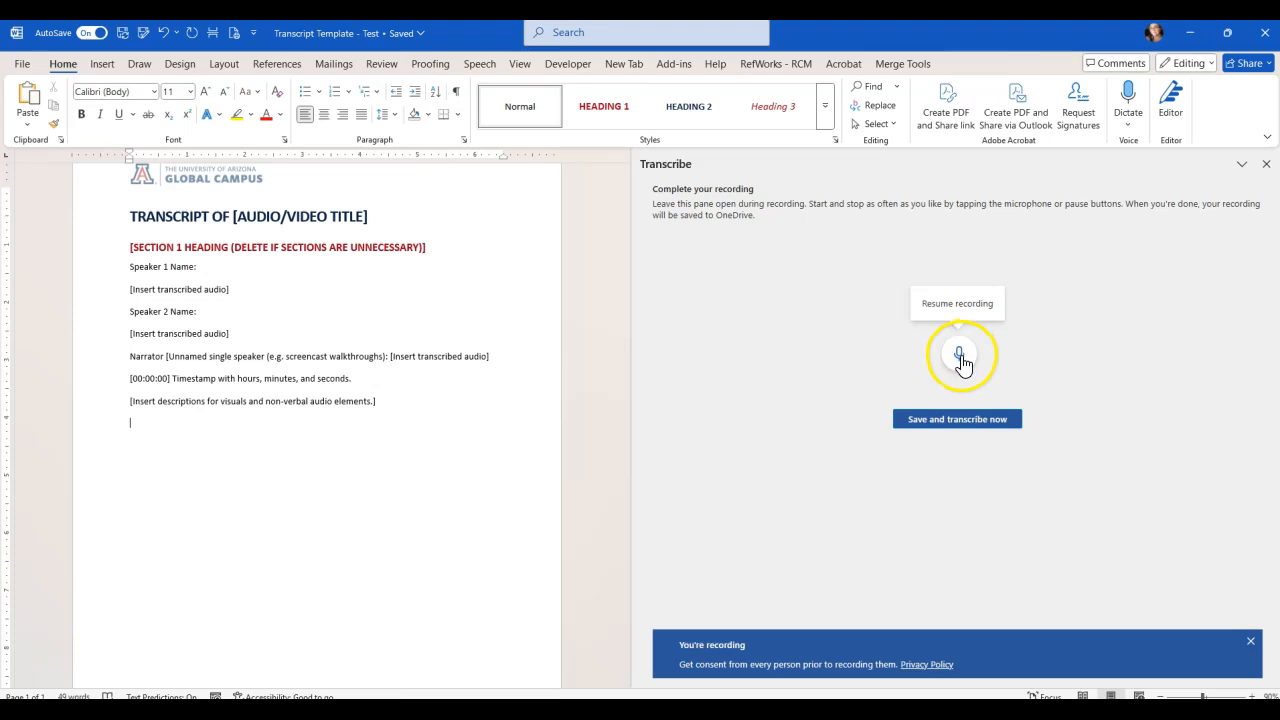
left_click(962, 360)
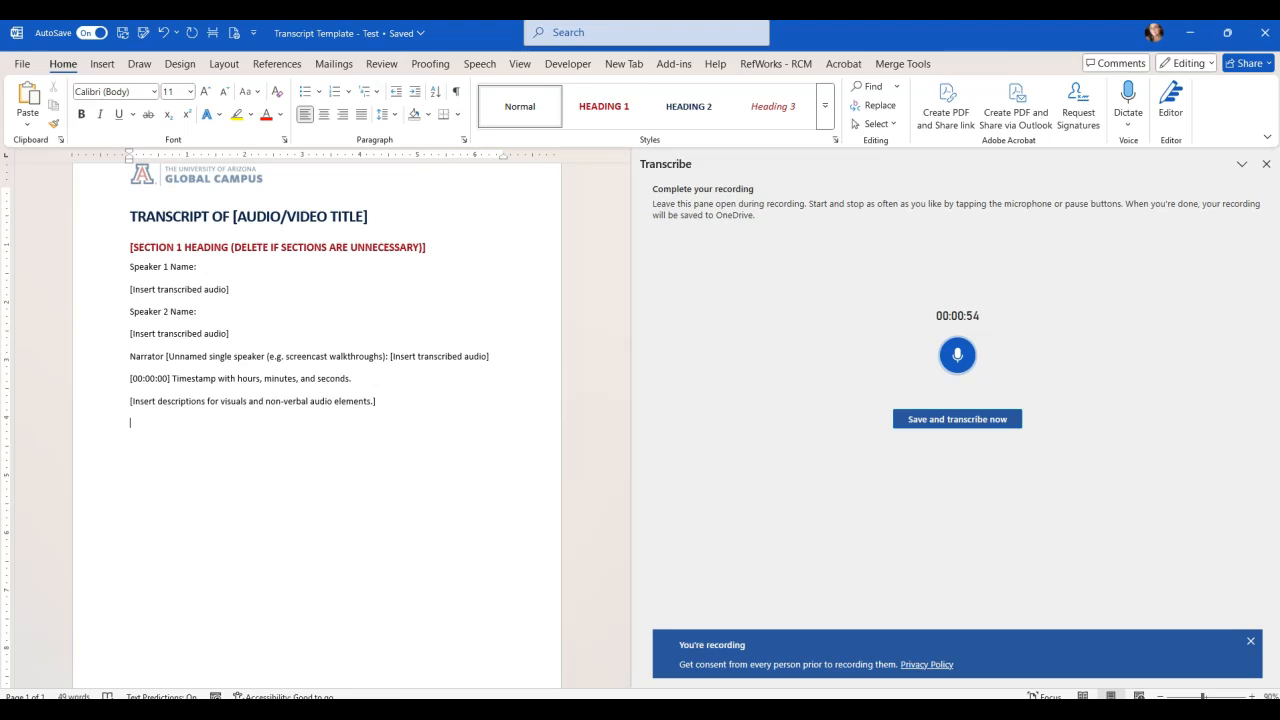
Dismiss the recording disclaimer, and save and transcribe the recorded audio
left_click(1250, 641)
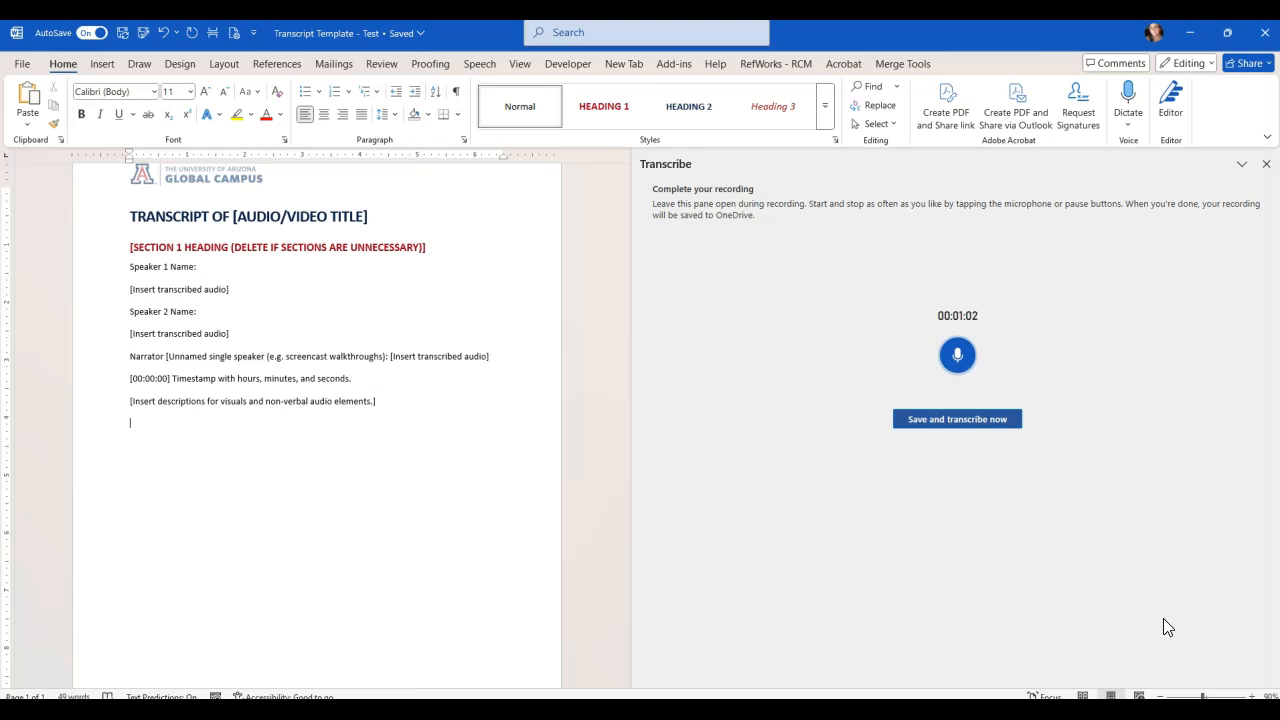
left_click(967, 420)
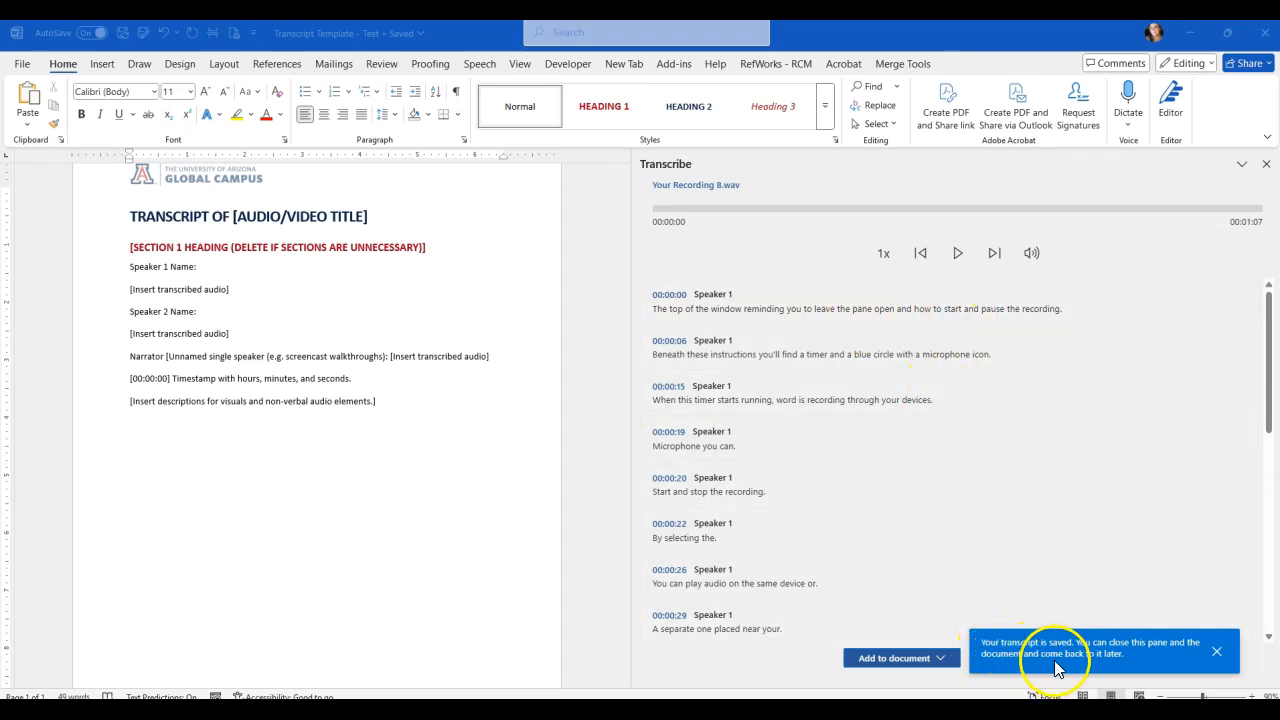
left_click(1218, 651)
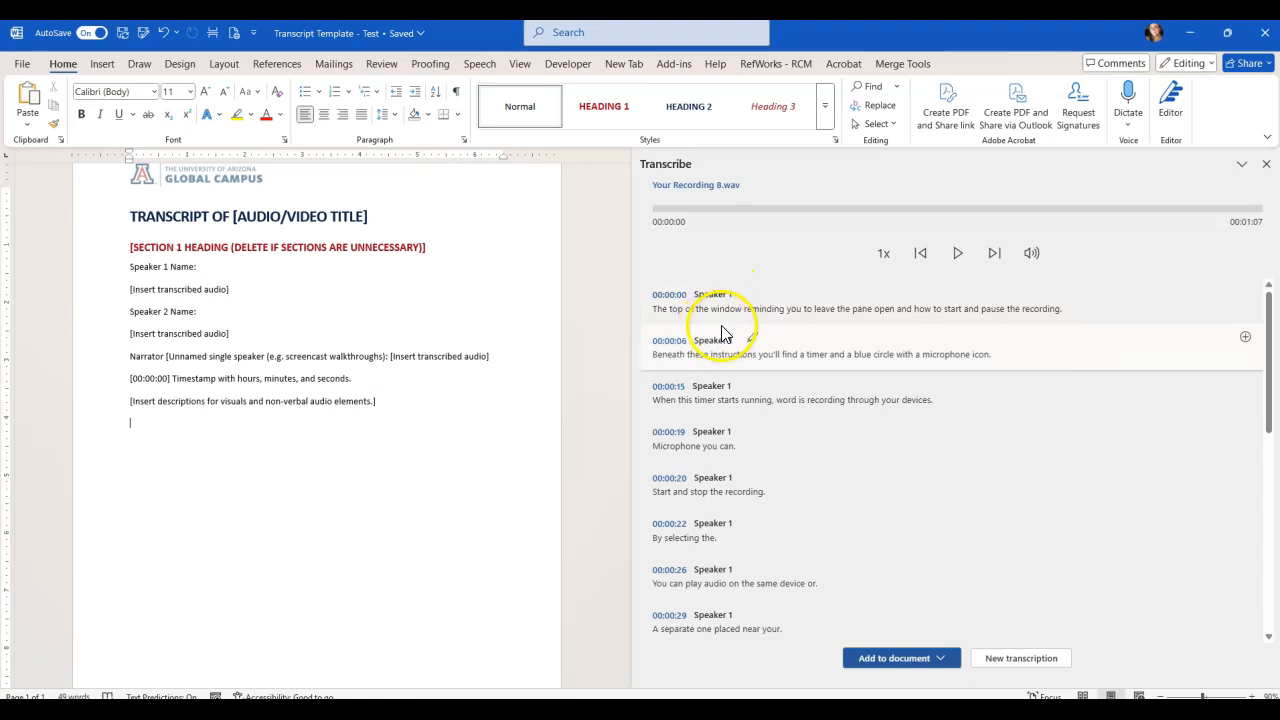
Edit the first transcript section at 00:00:00, replacing its Speaker 1 label with the speaker's full name and a colon
left_click(786, 316)
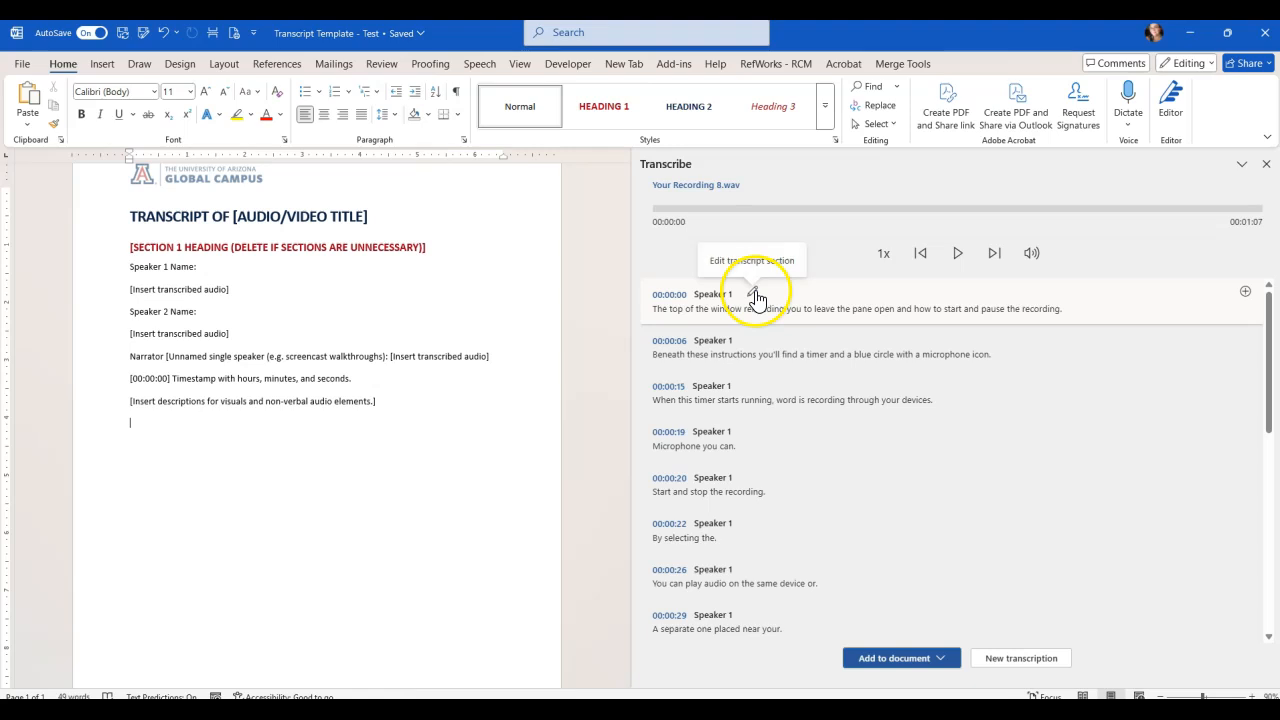
left_click(754, 294)
left_click_drag(748, 292, 698, 290)
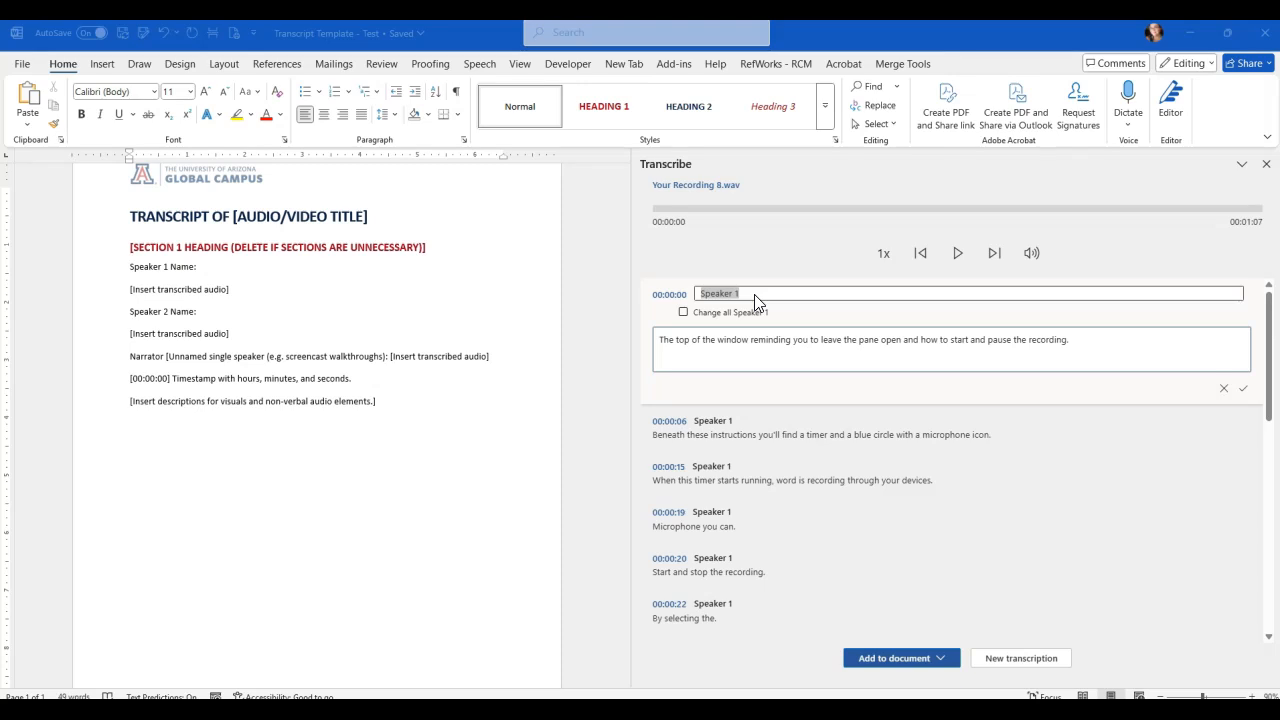
left_click(755, 294)
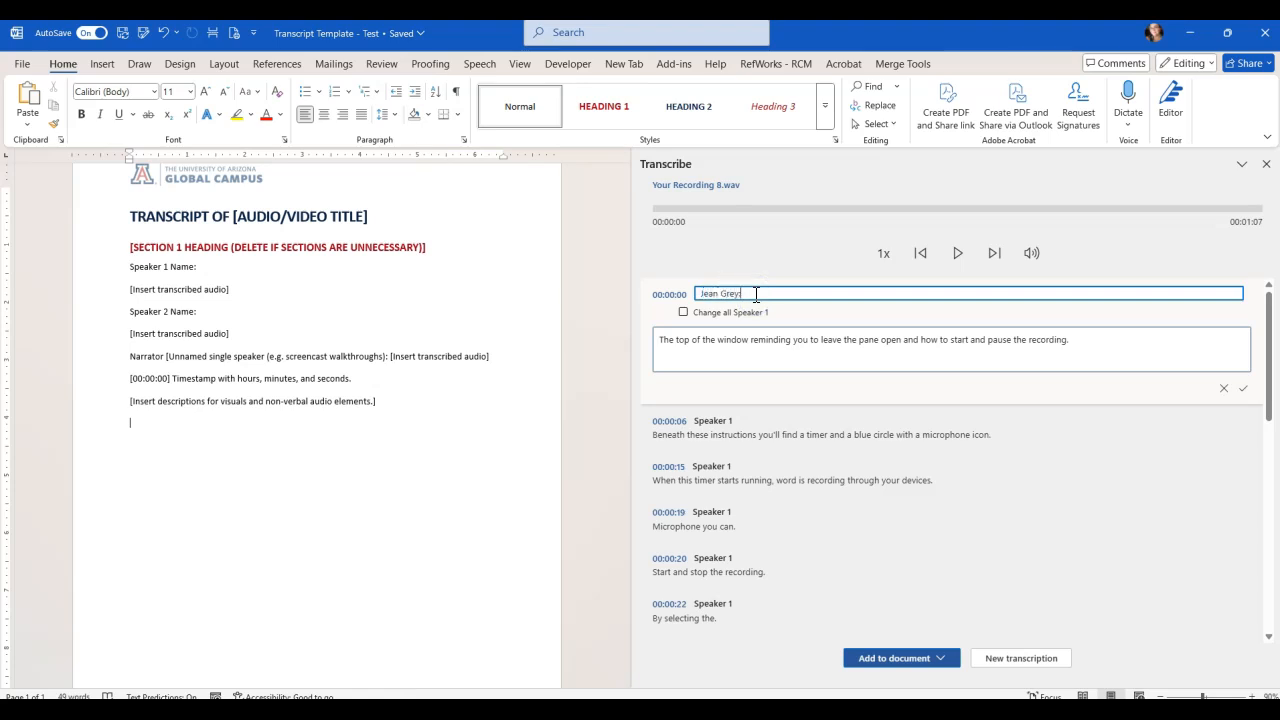
left_click(947, 356)
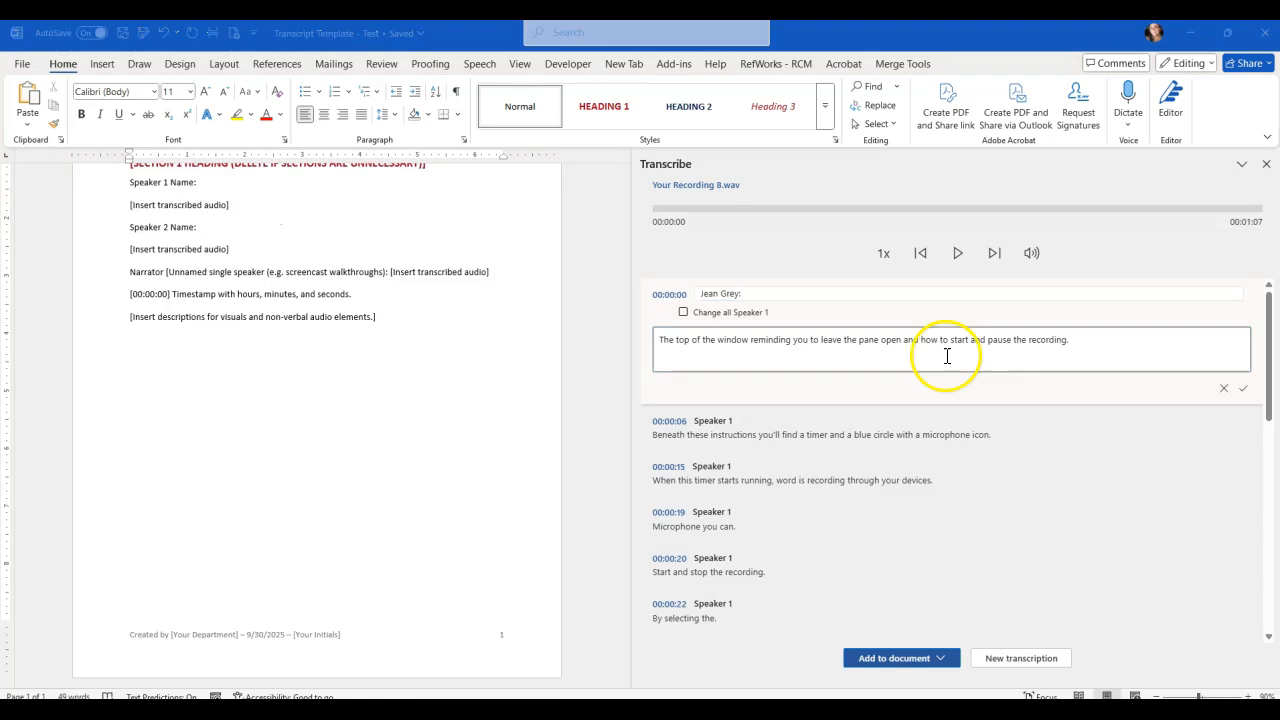
left_click(764, 296)
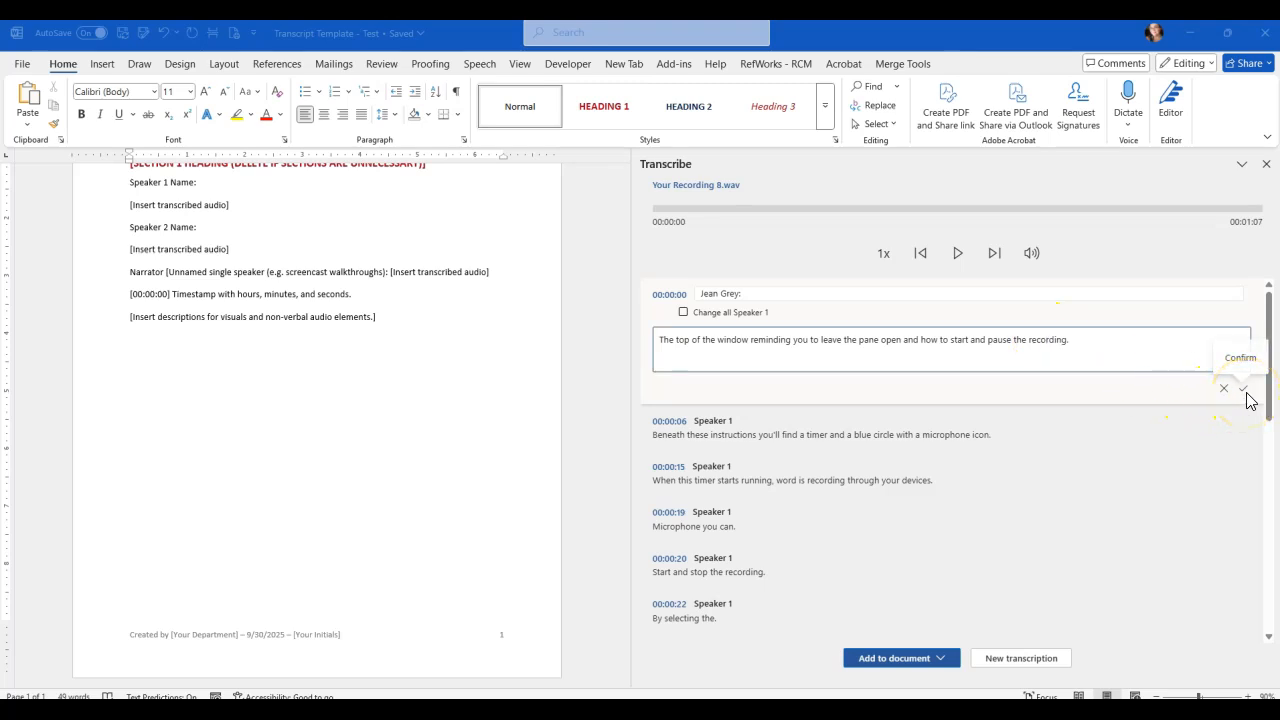
Apply the new speaker name to all Speaker 1 sections and confirm the edit
left_click(735, 312)
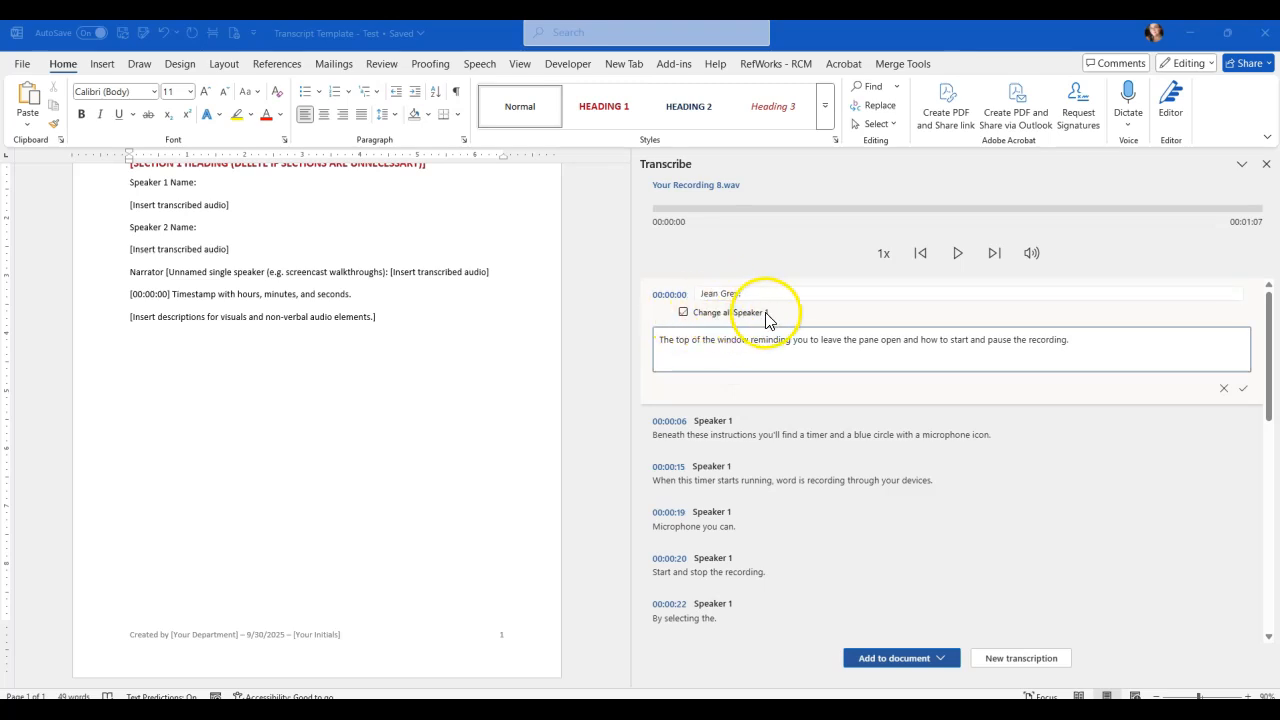
left_click(684, 313)
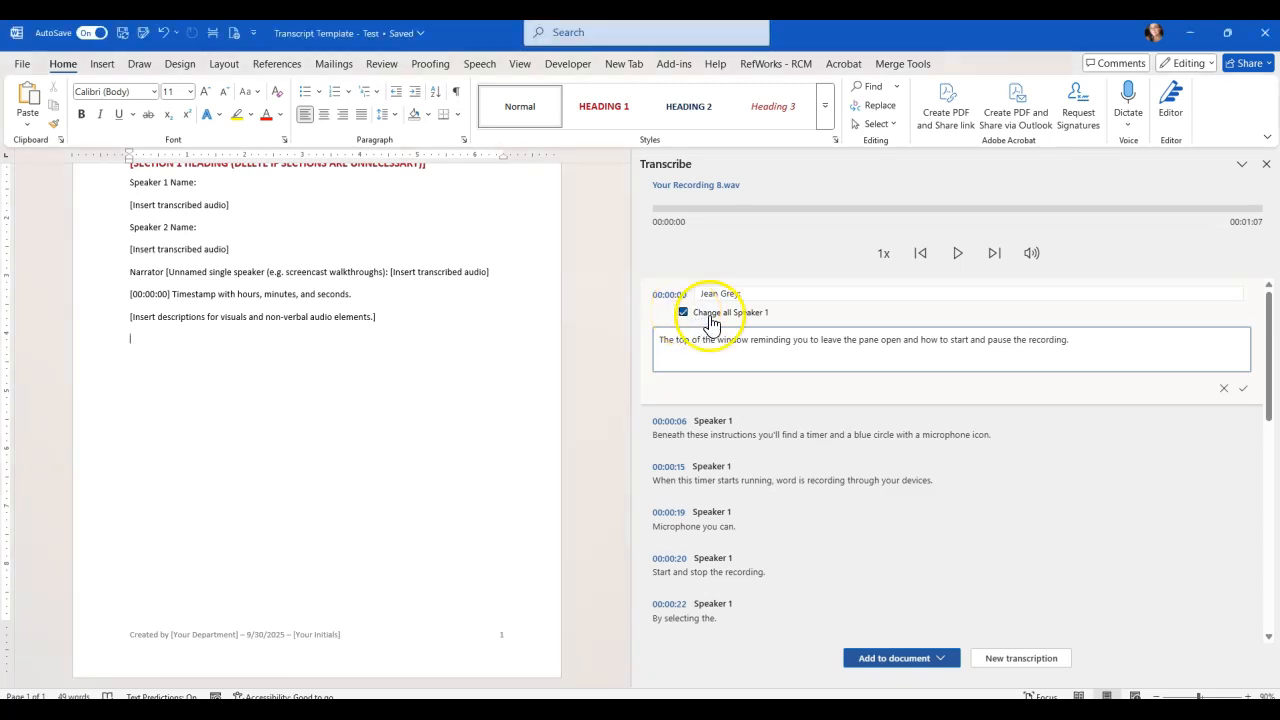
left_click(1244, 392)
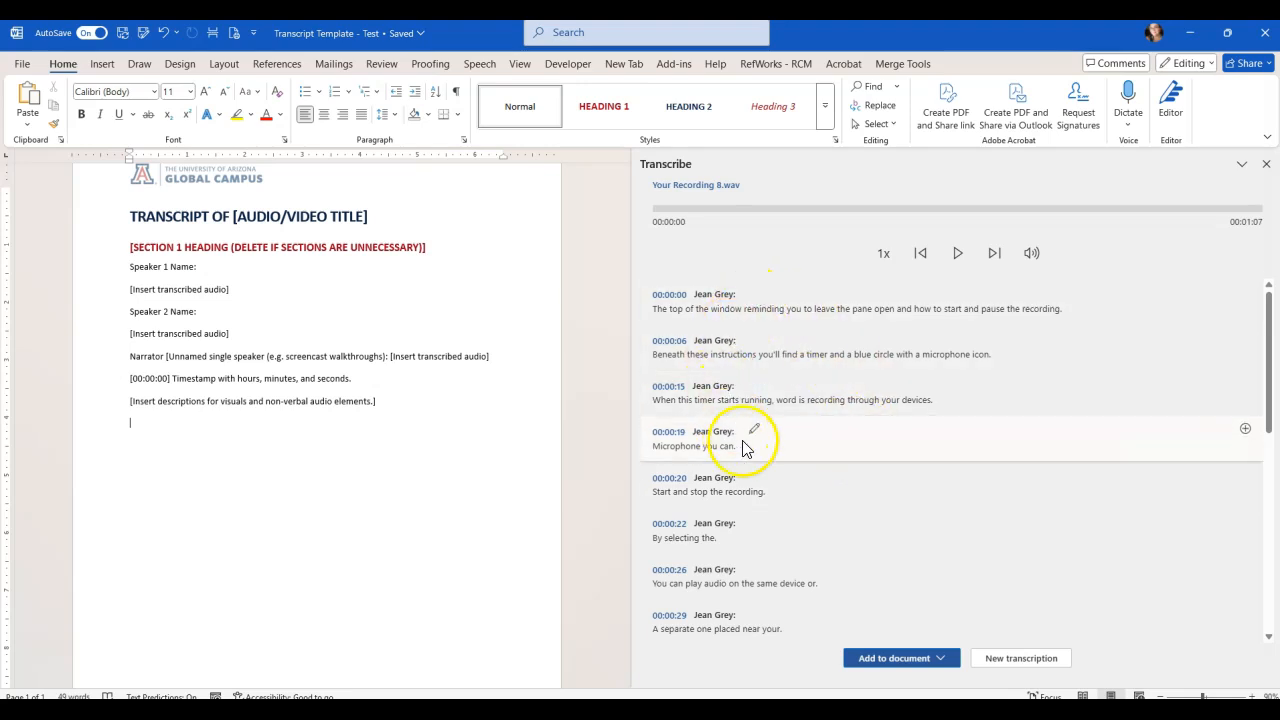
Add the transcript with speakers to the document, on the empty line below the template text
left_click(138, 425)
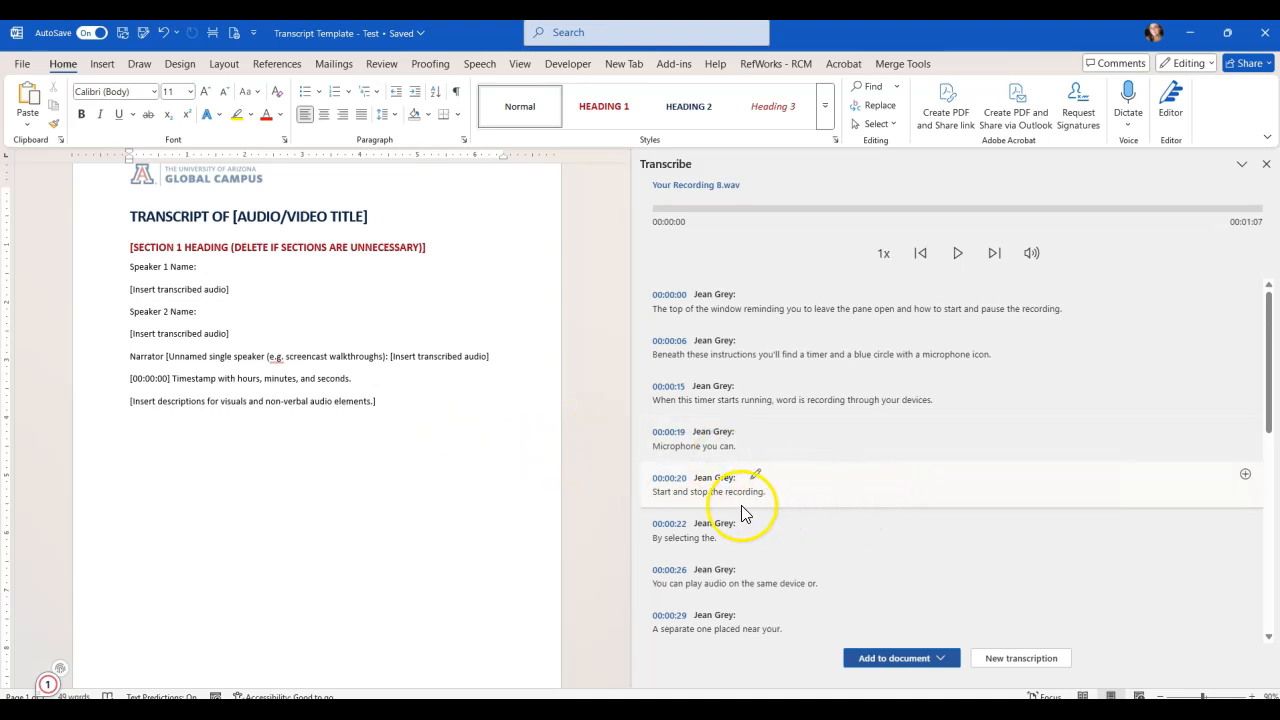
left_click(942, 663)
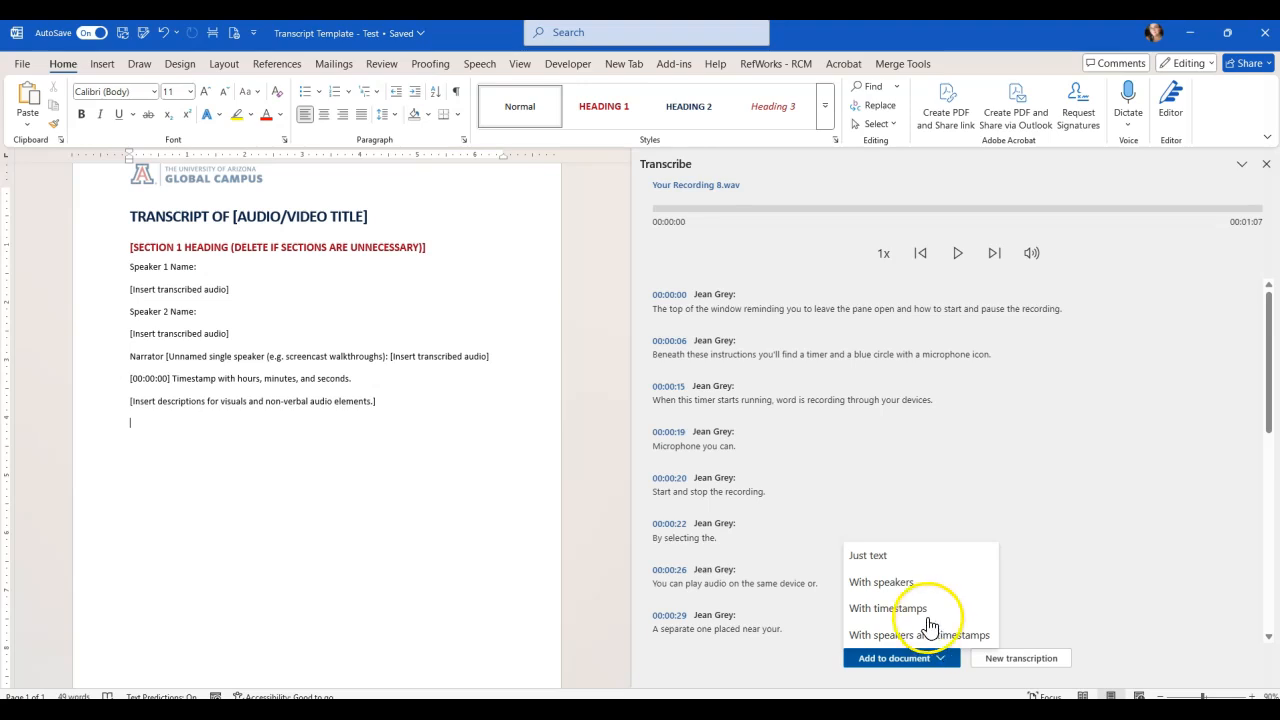
left_click(889, 560)
left_click(881, 582)
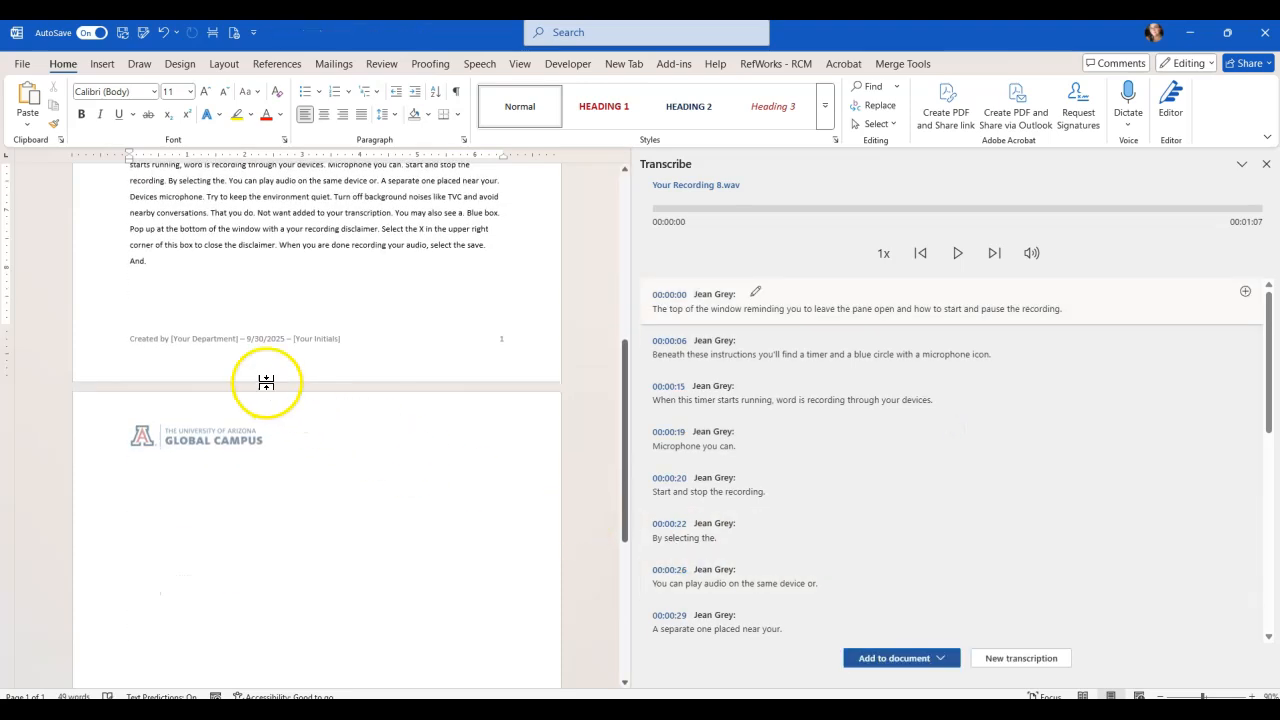
scroll(175, 340, "up", 3)
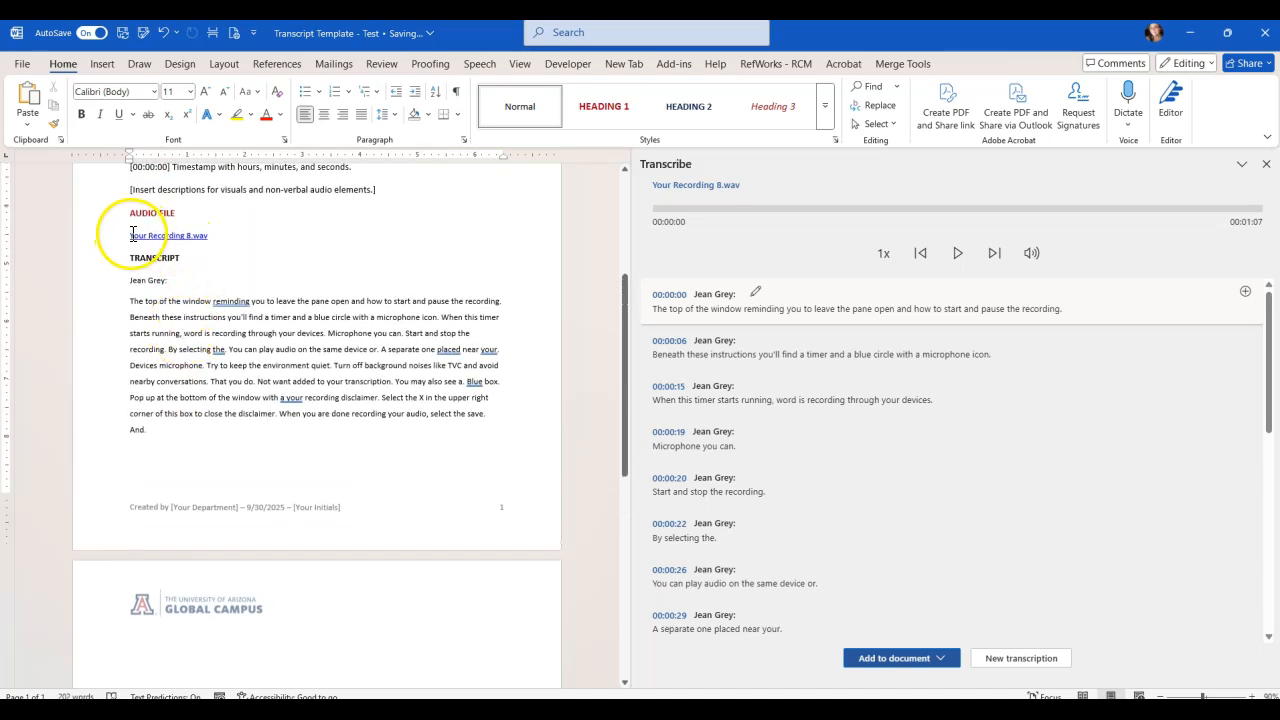
scroll(300, 400, "up", 1)
key("alt")
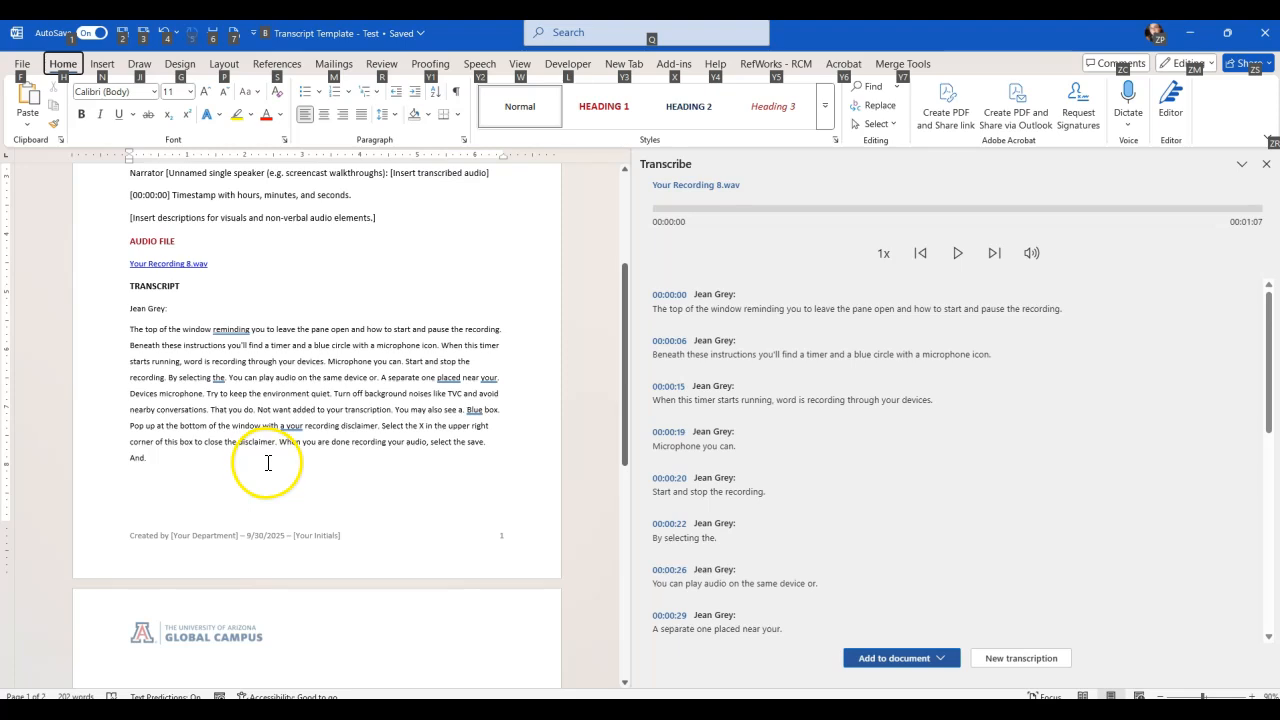
scroll(268, 463, "down", 1)
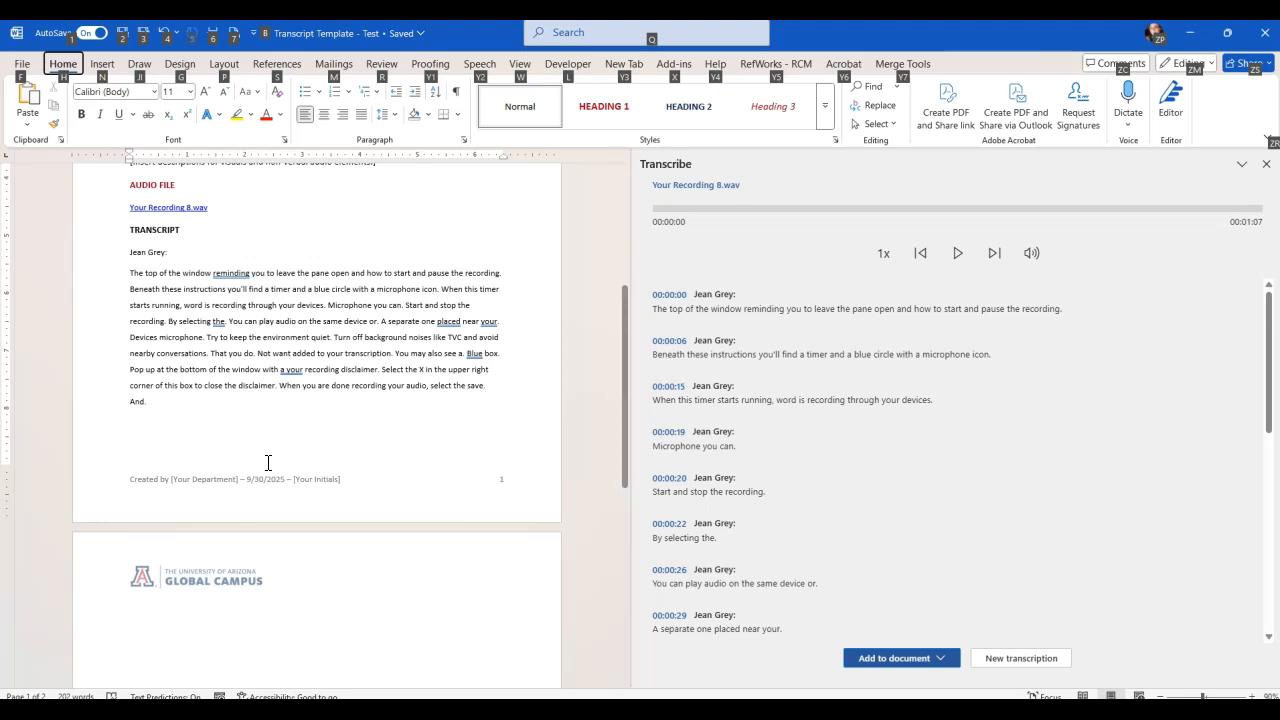
key("Escape")
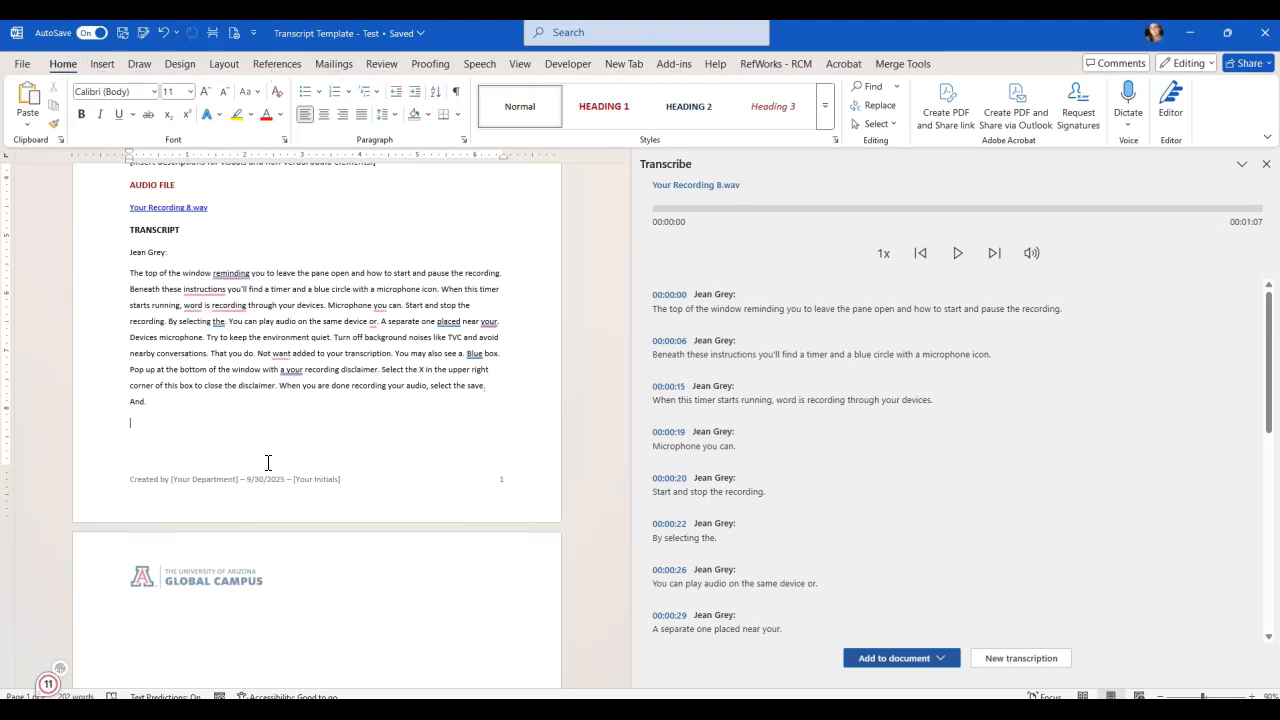